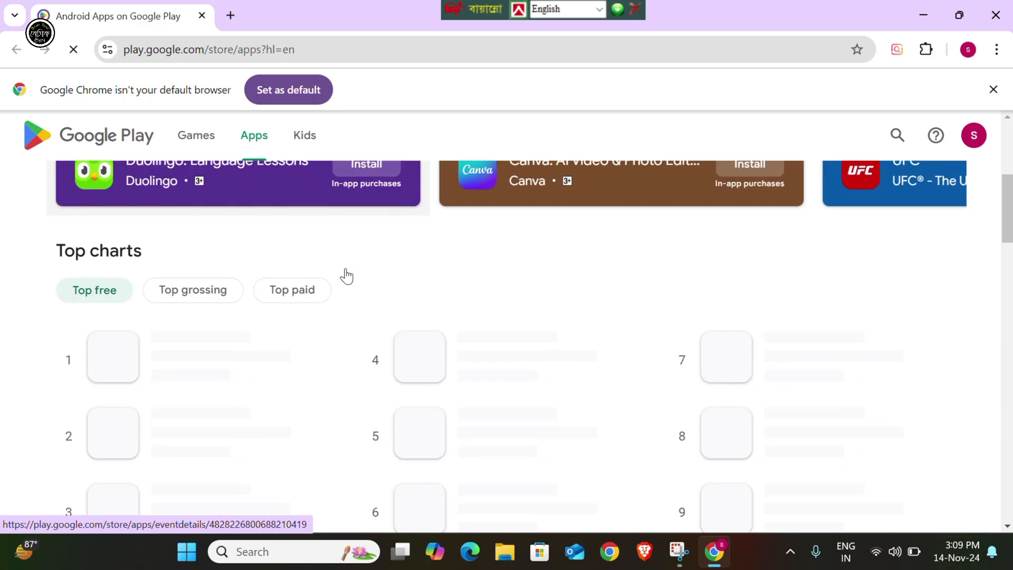
Step: Browse the top charts and recommendations on the Google Play Apps page, and open the imo beta listing
{"action": "scroll", "coordinate": [346, 275], "scroll_direction": "down", "scroll_amount": 3}
{"action": "scroll", "coordinate": [346, 275], "scroll_direction": "down", "scroll_amount": 3}
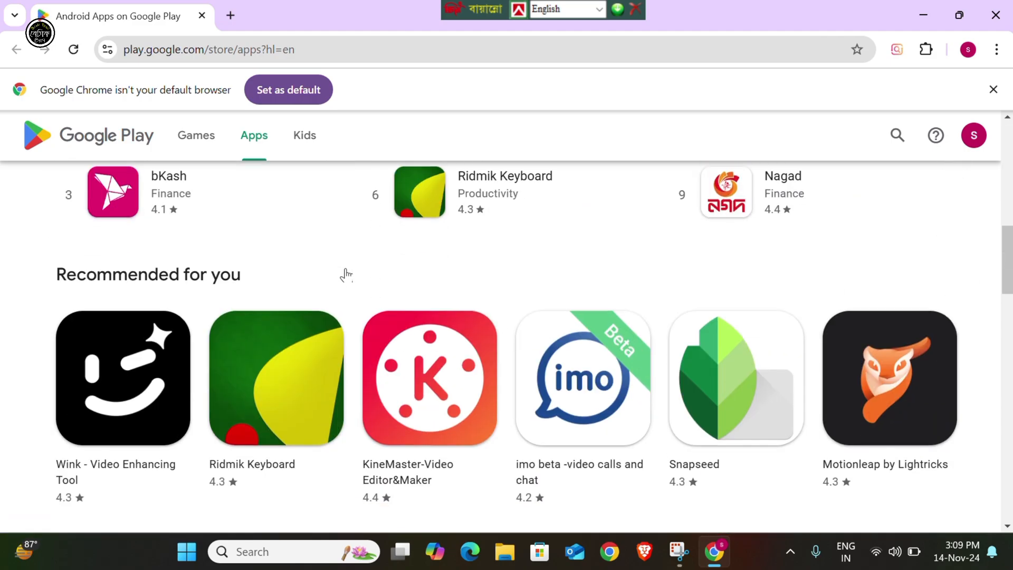
{"action": "scroll", "coordinate": [346, 275], "scroll_direction": "up", "scroll_amount": 4}
{"action": "scroll", "coordinate": [345, 275], "scroll_direction": "down", "scroll_amount": 10}
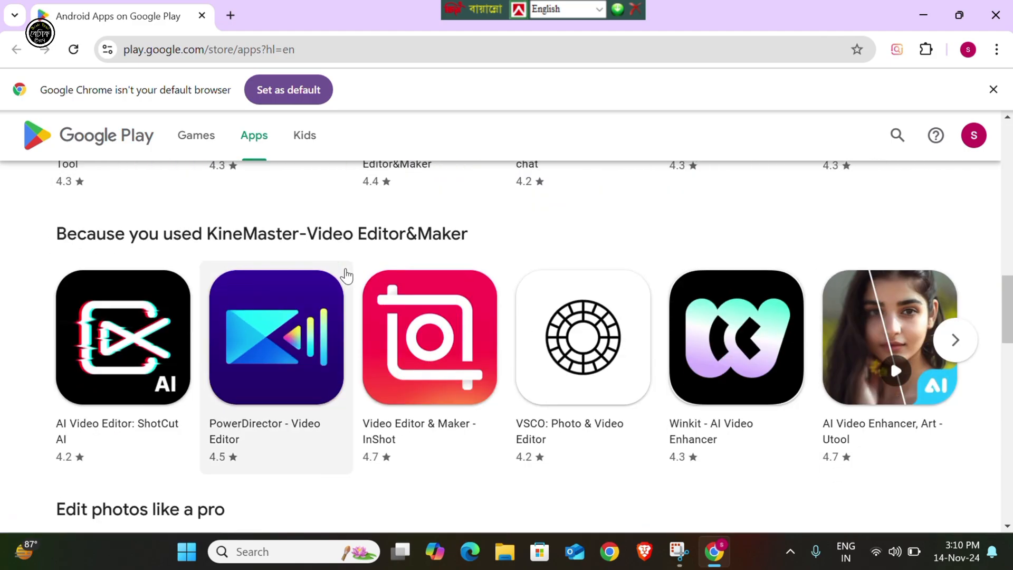
{"action": "scroll", "coordinate": [346, 274], "scroll_direction": "up", "scroll_amount": 3}
{"action": "scroll", "coordinate": [346, 274], "scroll_direction": "down", "scroll_amount": 7}
{"action": "scroll", "coordinate": [348, 273], "scroll_direction": "up", "scroll_amount": 10}
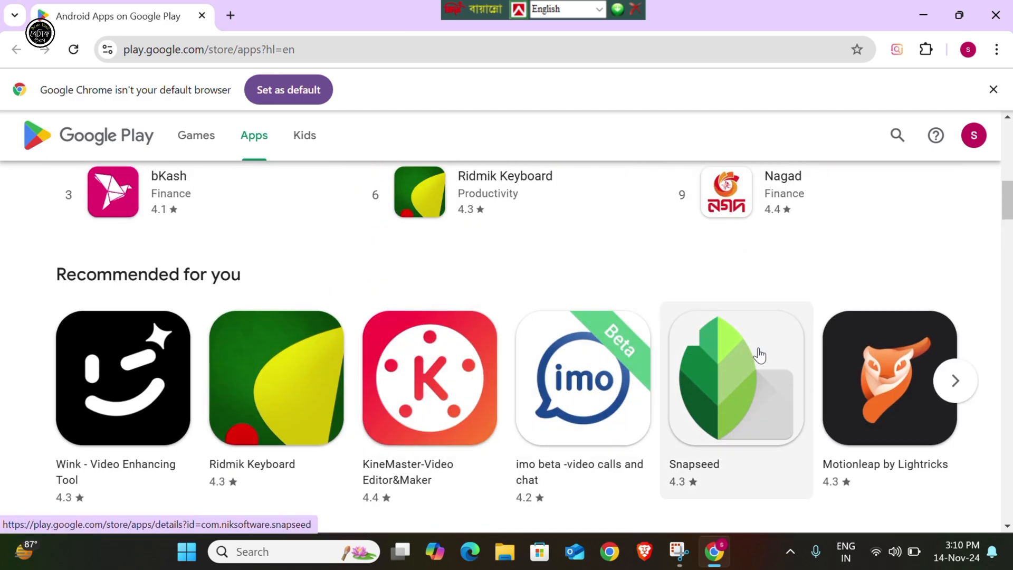
{"action": "left_click", "coordinate": [601, 352]}
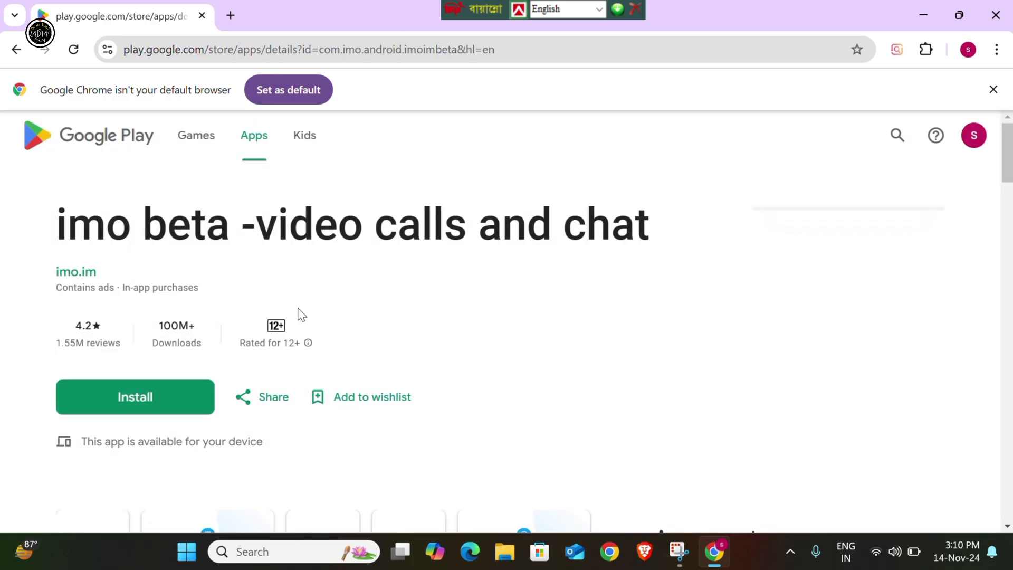
Step: Open the Messenger listing from the similar apps on the imo beta page, and close the browser window
{"action": "scroll", "coordinate": [294, 311], "scroll_direction": "down", "scroll_amount": 12}
{"action": "scroll", "coordinate": [292, 307], "scroll_direction": "up", "scroll_amount": 10}
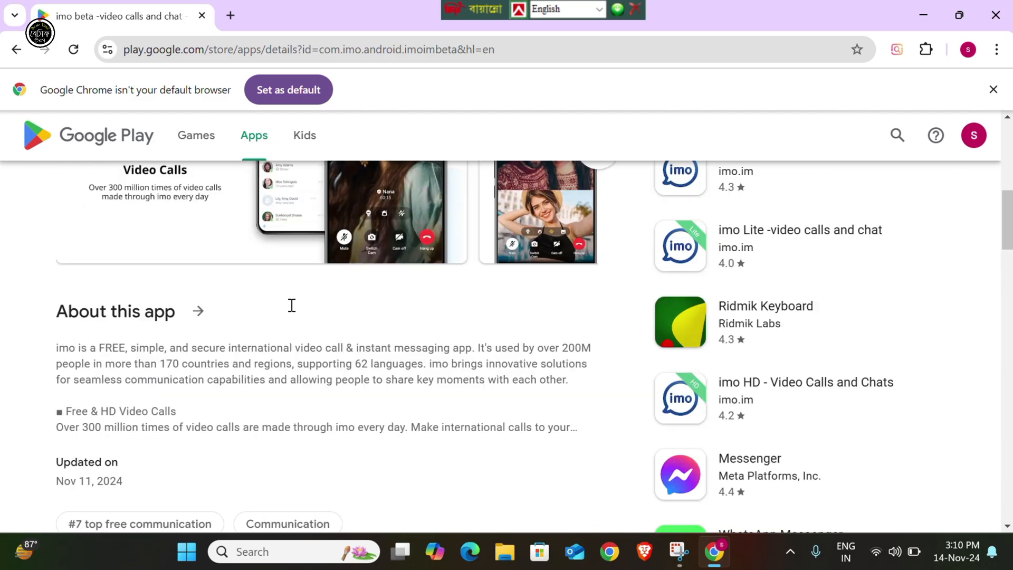
{"action": "scroll", "coordinate": [304, 277], "scroll_direction": "down", "scroll_amount": 6}
{"action": "scroll", "coordinate": [303, 275], "scroll_direction": "down", "scroll_amount": 2}
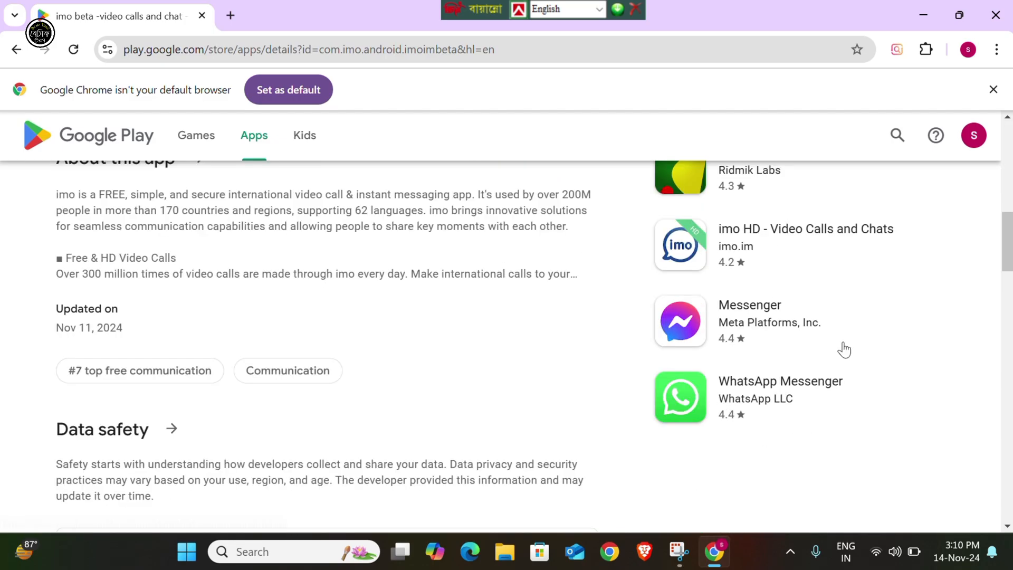
{"action": "left_click", "coordinate": [706, 357]}
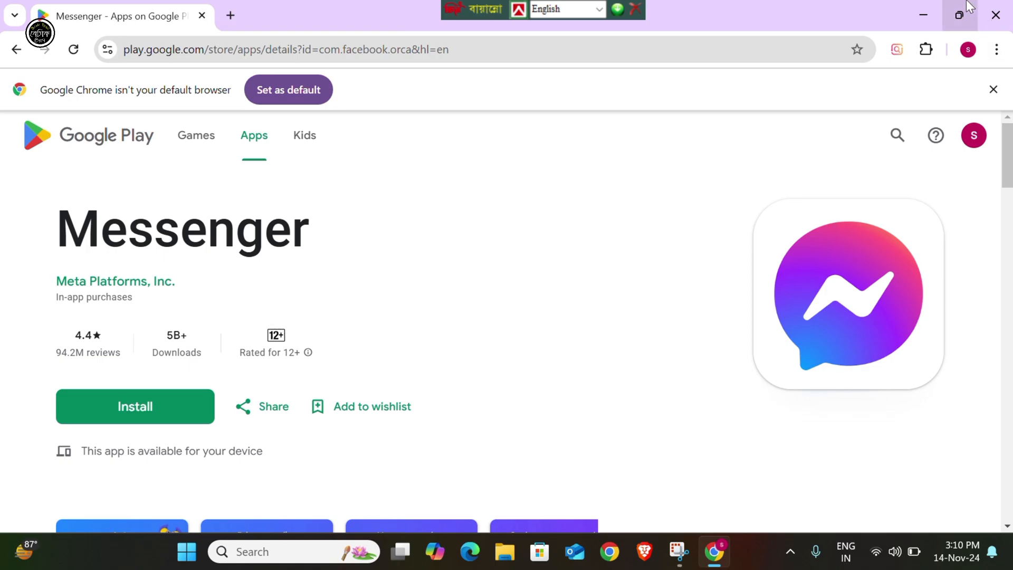
{"action": "left_click", "coordinate": [996, 15]}
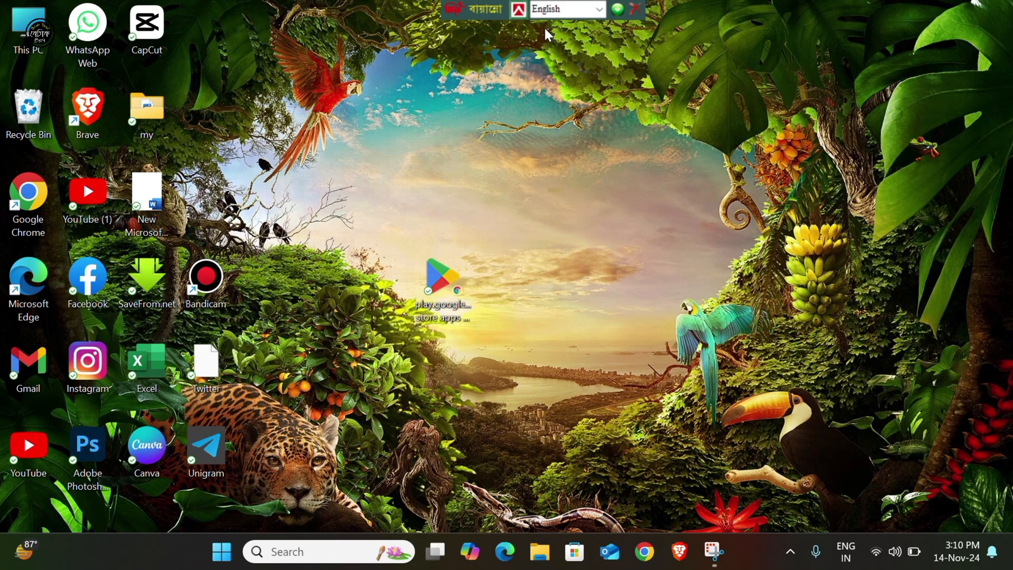
Step: Delete the play.google.com store apps shortcut from the desktop
{"action": "left_click_drag", "start_coordinate": [443, 280], "coordinate": [551, 195]}
{"action": "right_click", "coordinate": [551, 195]}
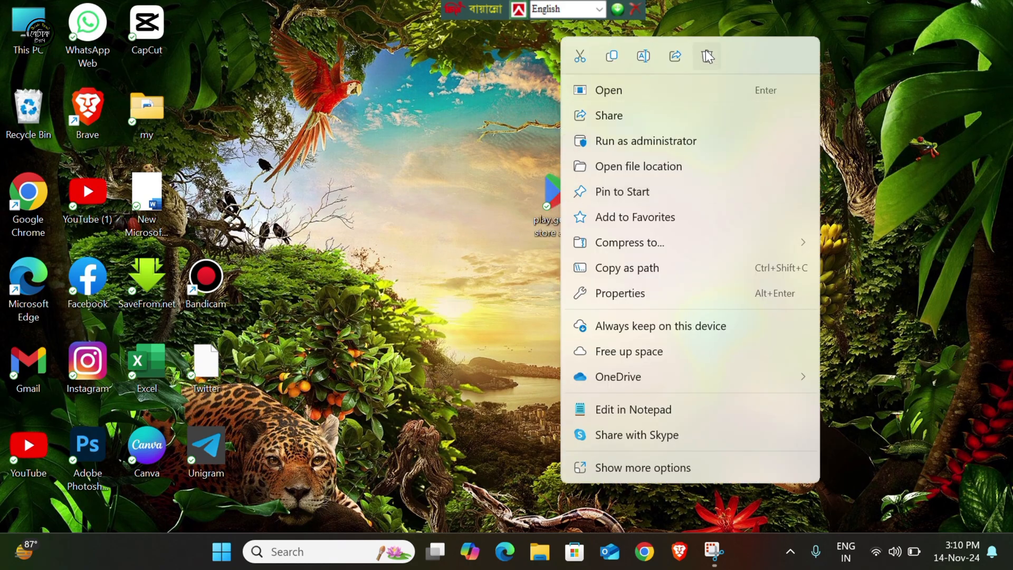
{"action": "left_click", "coordinate": [705, 49]}
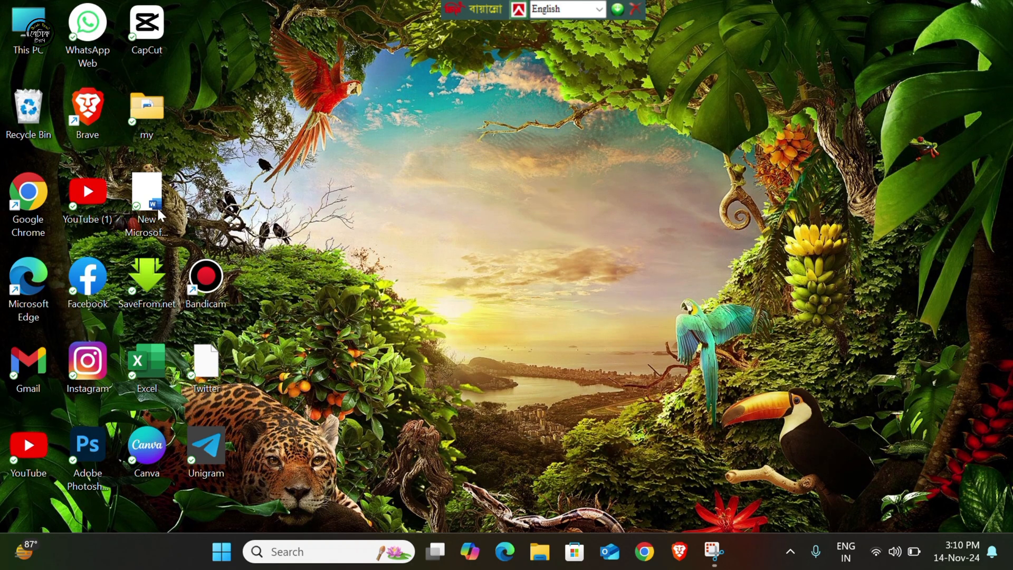
Step: Permanently delete the play.google.com store apps shortcut from the Recycle Bin and close its window
{"action": "double_click", "coordinate": [38, 125]}
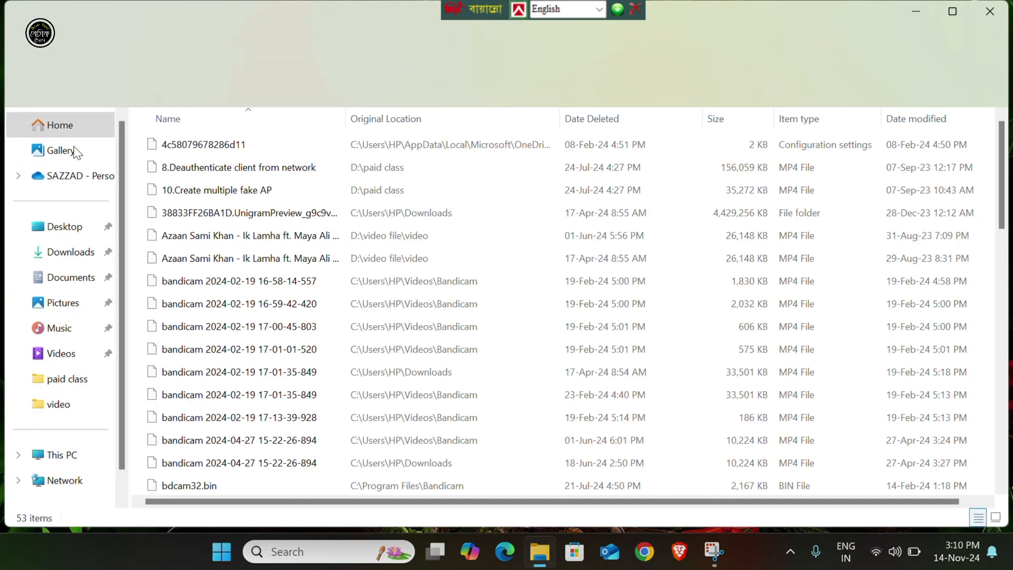
{"action": "scroll", "coordinate": [316, 274], "scroll_direction": "down", "scroll_amount": 12}
{"action": "right_click", "coordinate": [195, 213]}
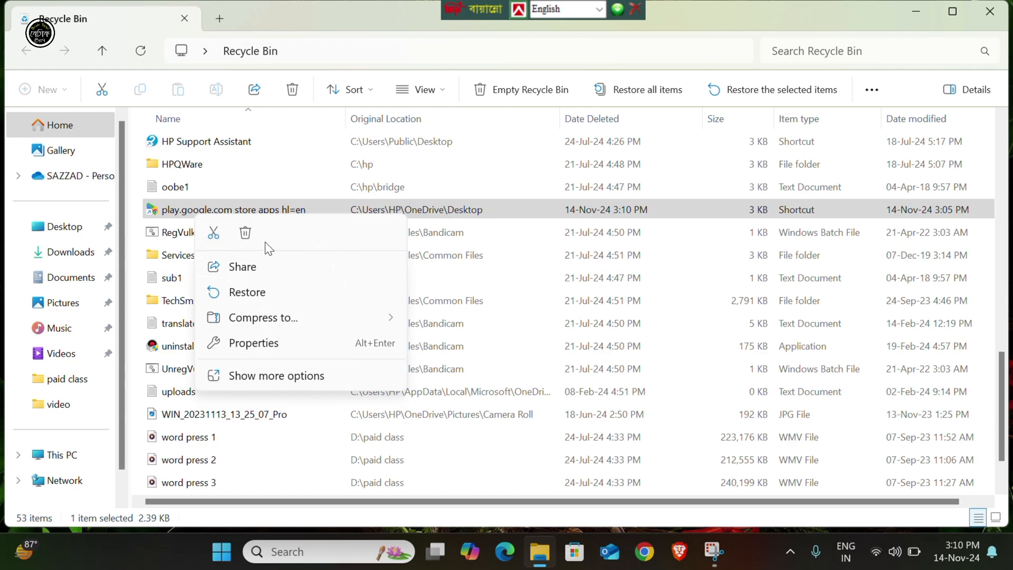
{"action": "left_click", "coordinate": [245, 234]}
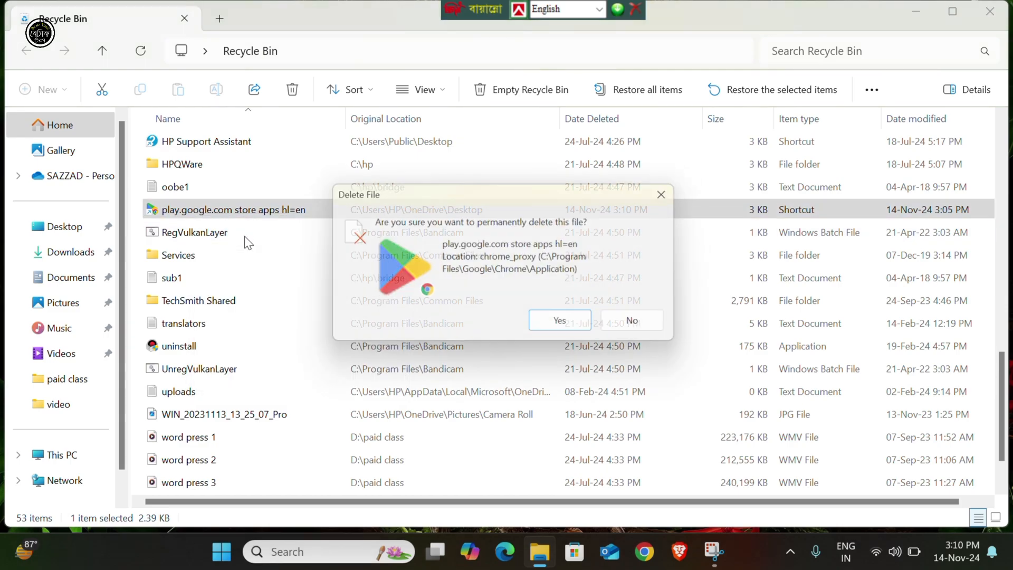
{"action": "left_click", "coordinate": [585, 325]}
{"action": "scroll", "coordinate": [487, 338], "scroll_direction": "up", "scroll_amount": 12}
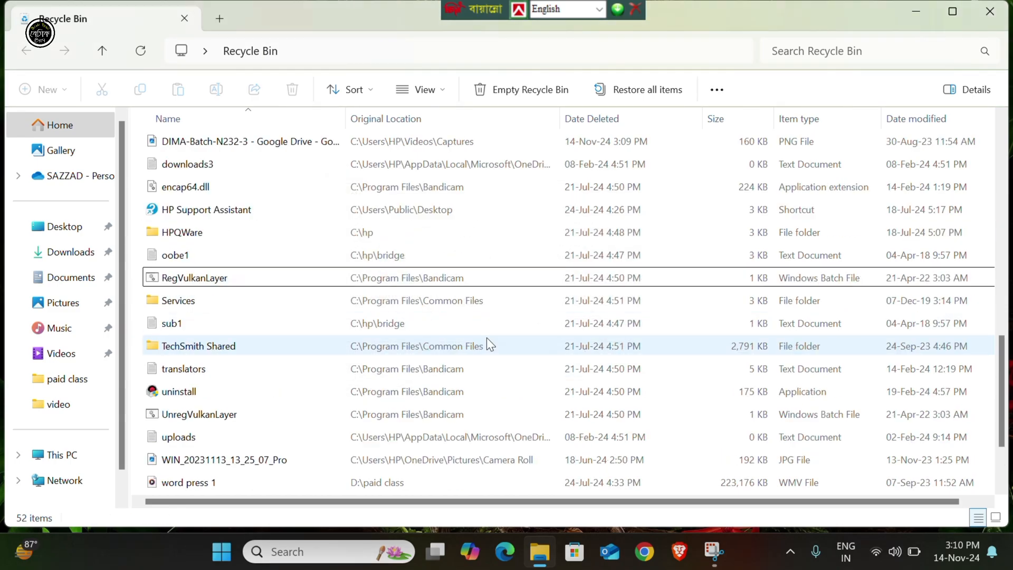
{"action": "left_click", "coordinate": [990, 12]}
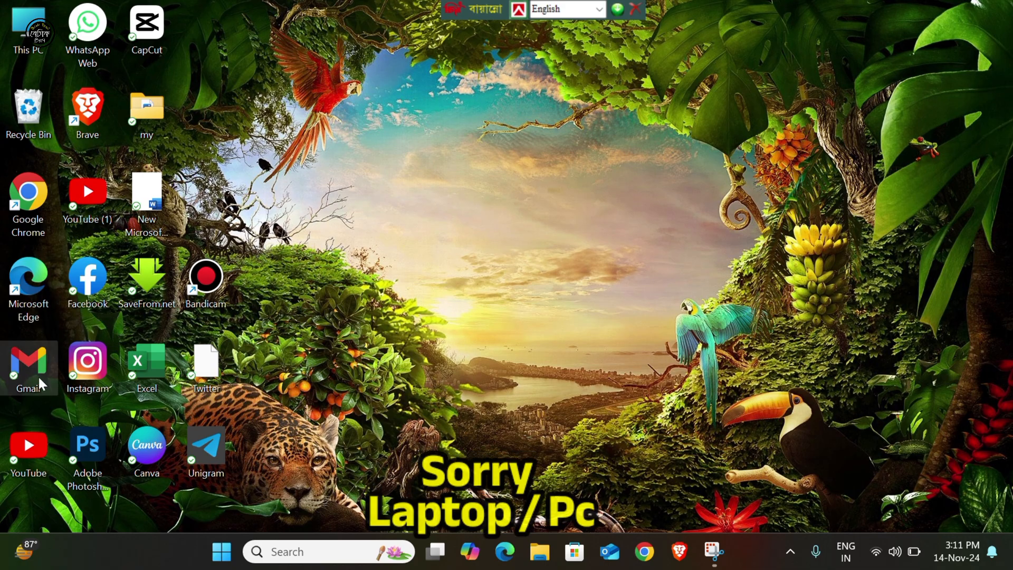
Step: Switch to Google Chrome and search Google for "play store"
{"action": "left_click", "coordinate": [27, 210]}
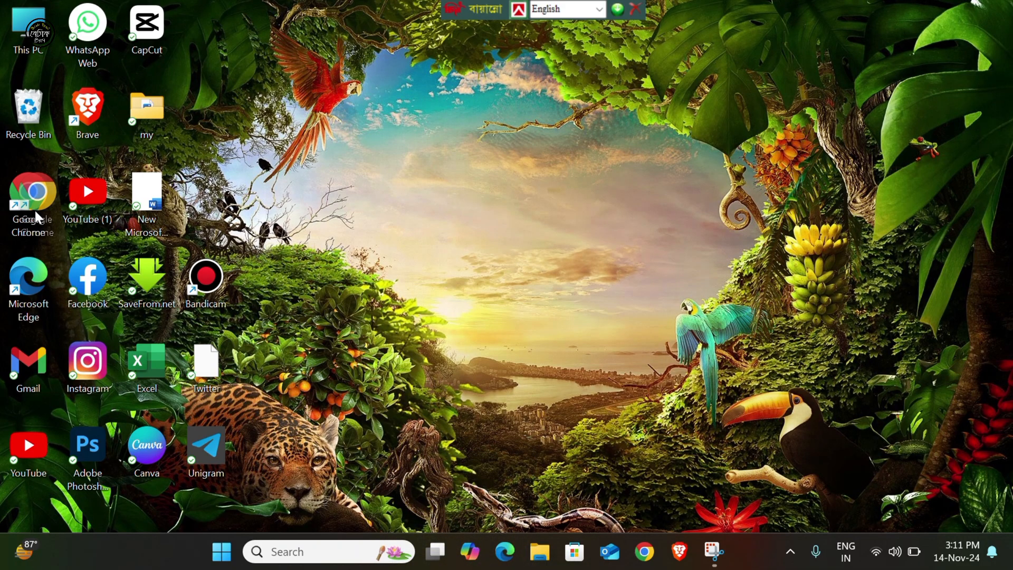
{"action": "left_click", "coordinate": [653, 558]}
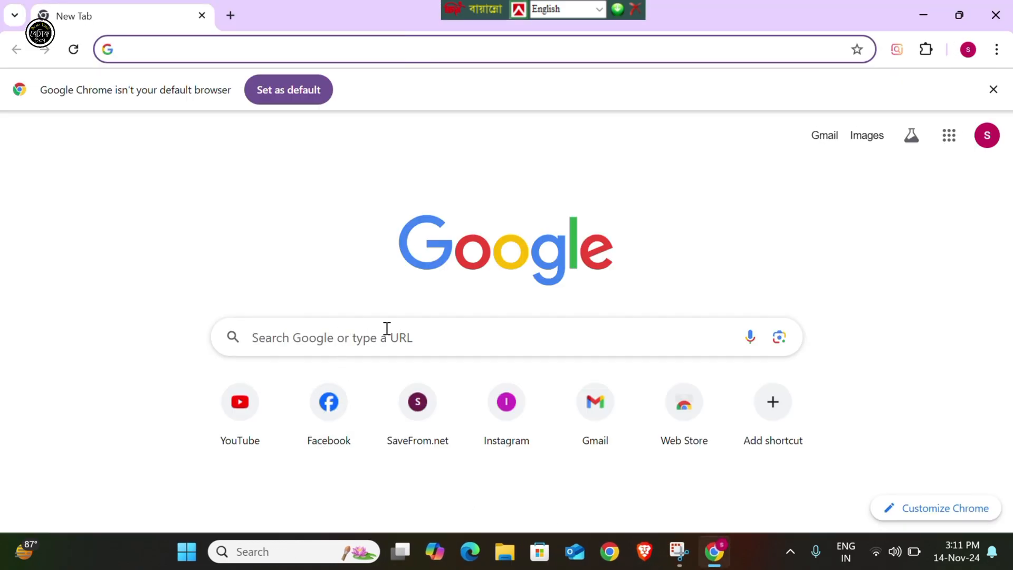
{"action": "left_click", "coordinate": [329, 341]}
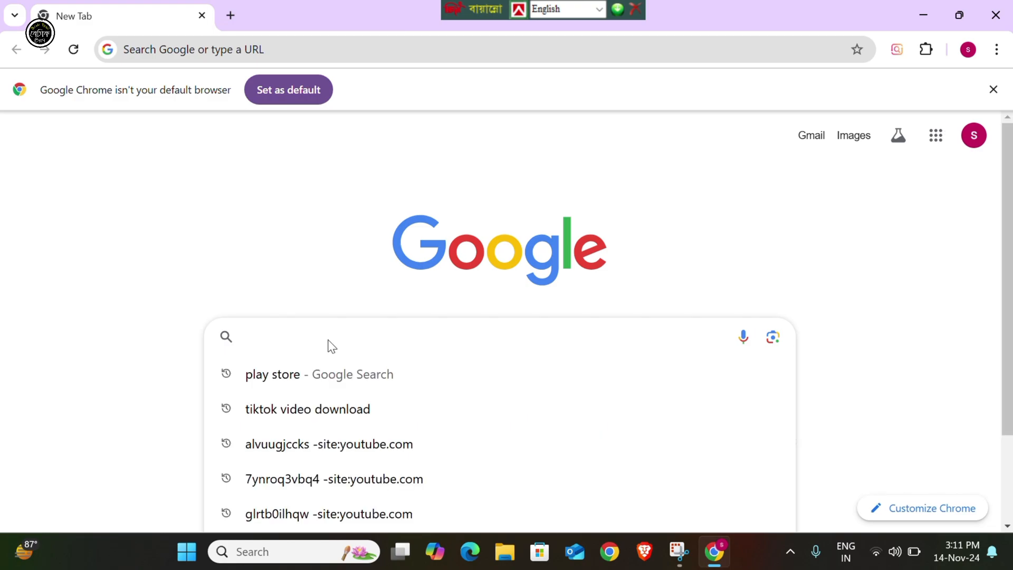
{"action": "left_click", "coordinate": [271, 376]}
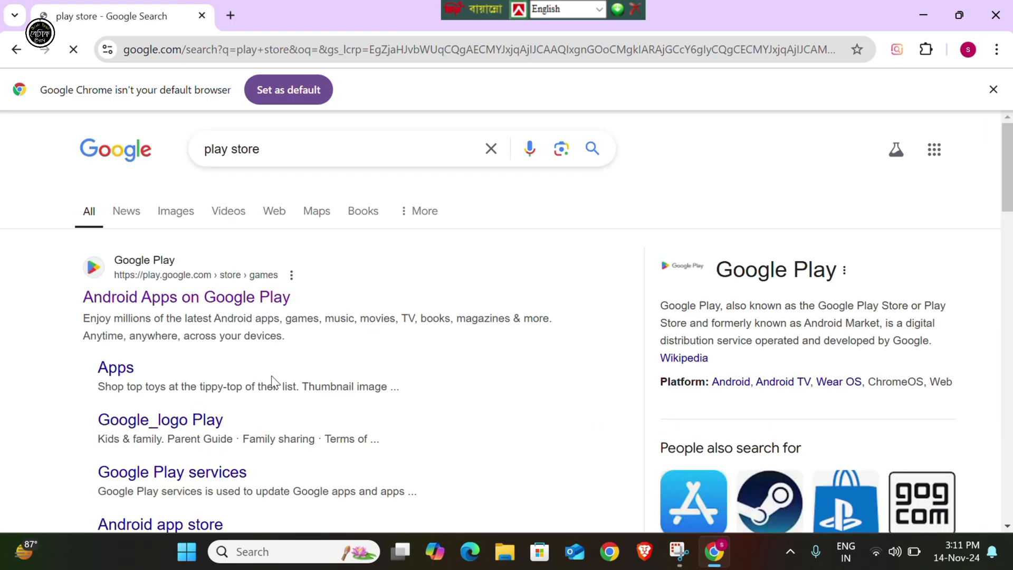
Step: Look through the search results and open the Android Apps on Google Play result
{"action": "scroll", "coordinate": [272, 381], "scroll_direction": "down", "scroll_amount": 12}
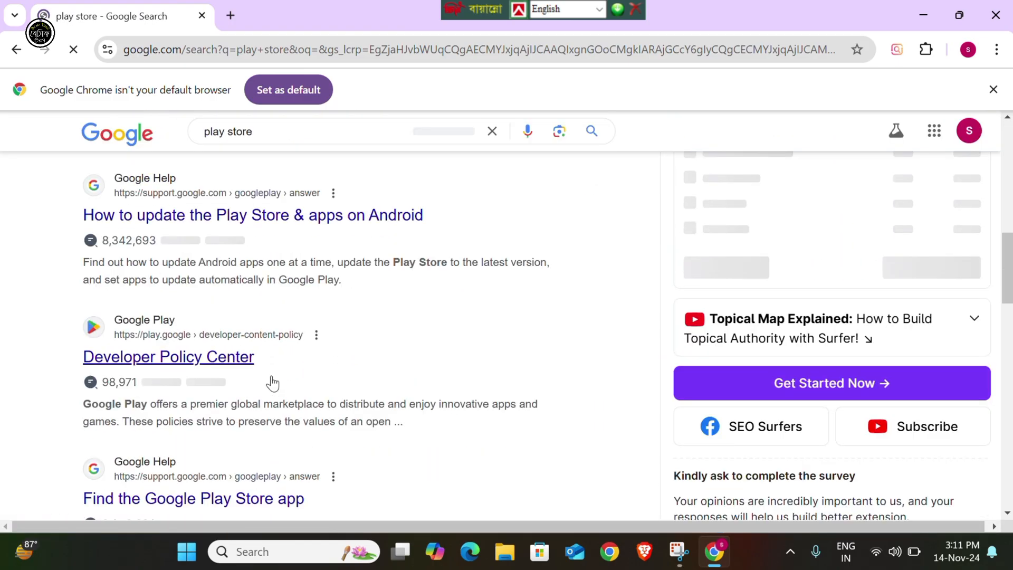
{"action": "scroll", "coordinate": [274, 381], "scroll_direction": "up", "scroll_amount": 10}
{"action": "scroll", "coordinate": [274, 381], "scroll_direction": "down", "scroll_amount": 5}
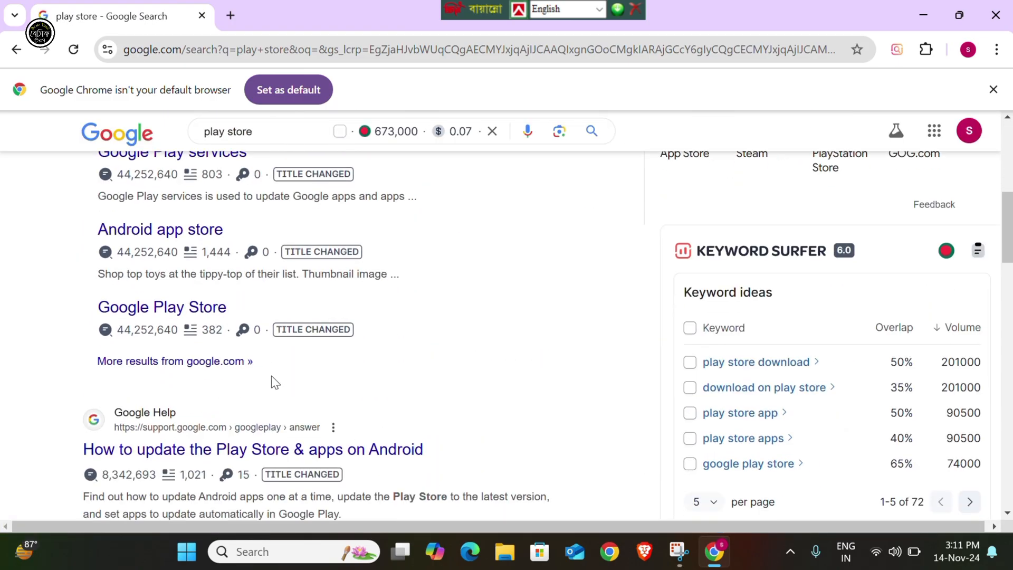
{"action": "scroll", "coordinate": [273, 381], "scroll_direction": "down", "scroll_amount": 1}
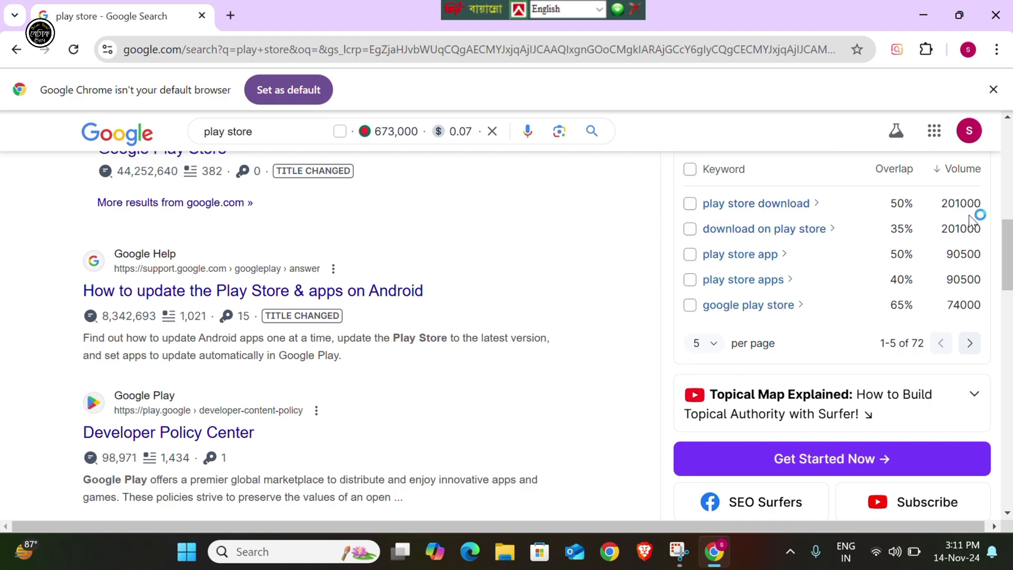
{"action": "scroll", "coordinate": [971, 220], "scroll_direction": "up", "scroll_amount": 7}
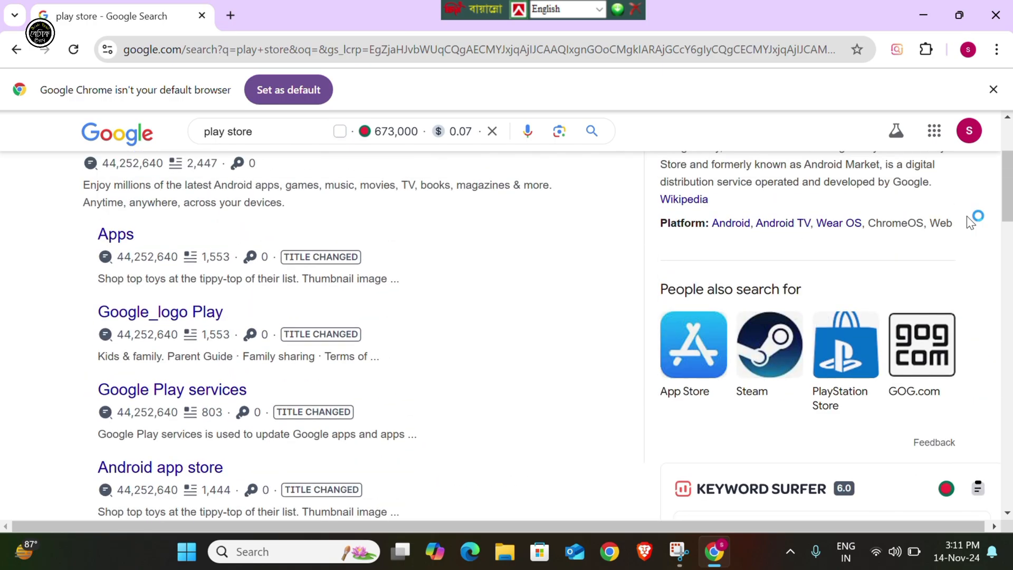
{"action": "scroll", "coordinate": [967, 217], "scroll_direction": "up", "scroll_amount": 3}
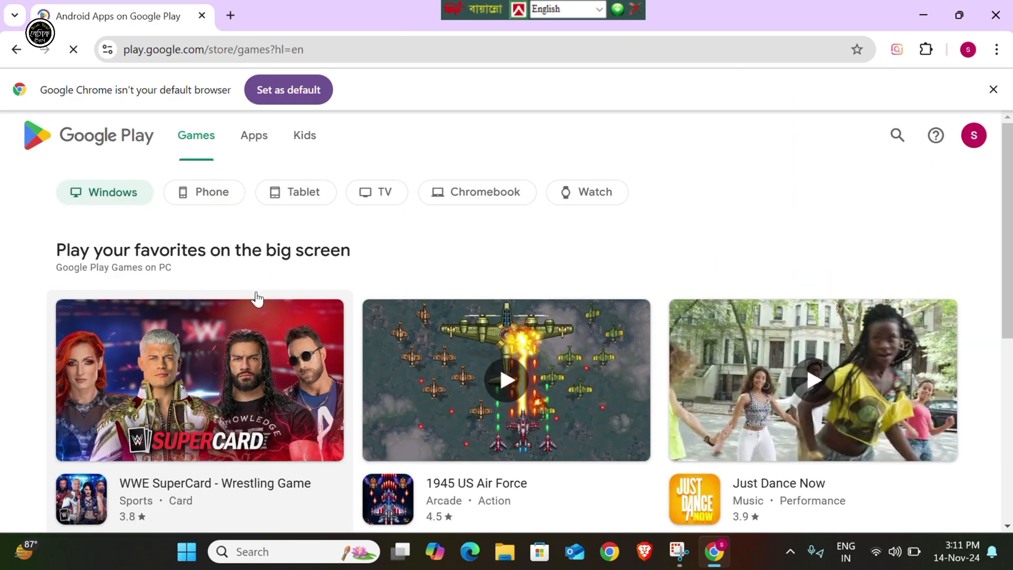
Step: Look over the Games page of Google Play and switch to the Apps section
{"action": "scroll", "coordinate": [257, 299], "scroll_direction": "down", "scroll_amount": 5}
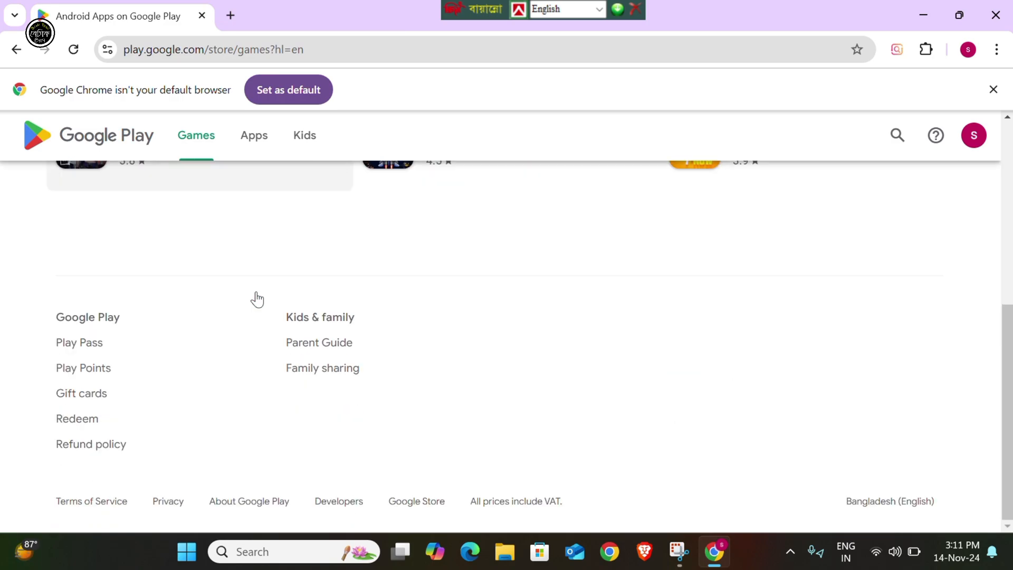
{"action": "scroll", "coordinate": [257, 297], "scroll_direction": "up", "scroll_amount": 6}
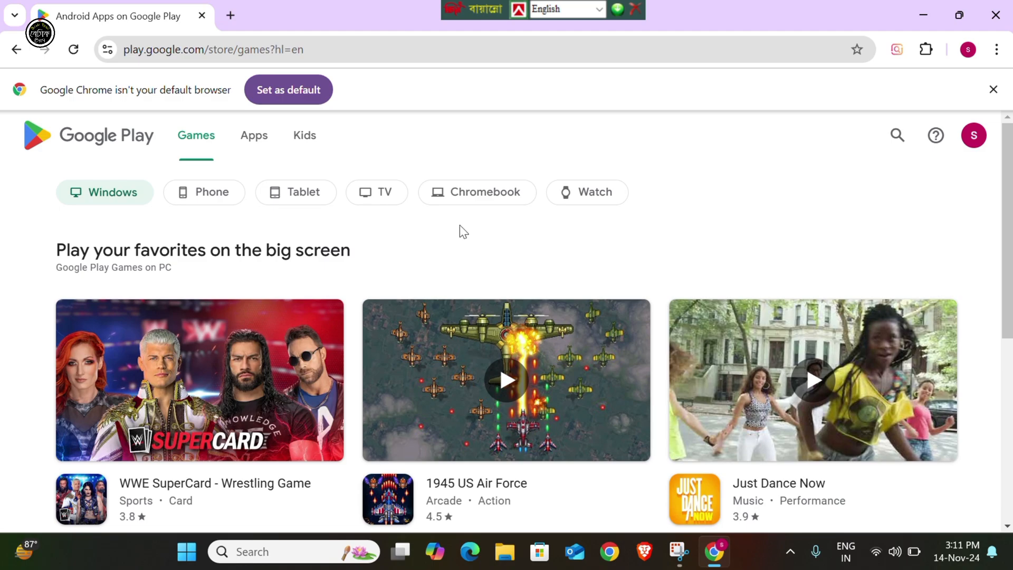
{"action": "scroll", "coordinate": [541, 431], "scroll_direction": "down", "scroll_amount": 6}
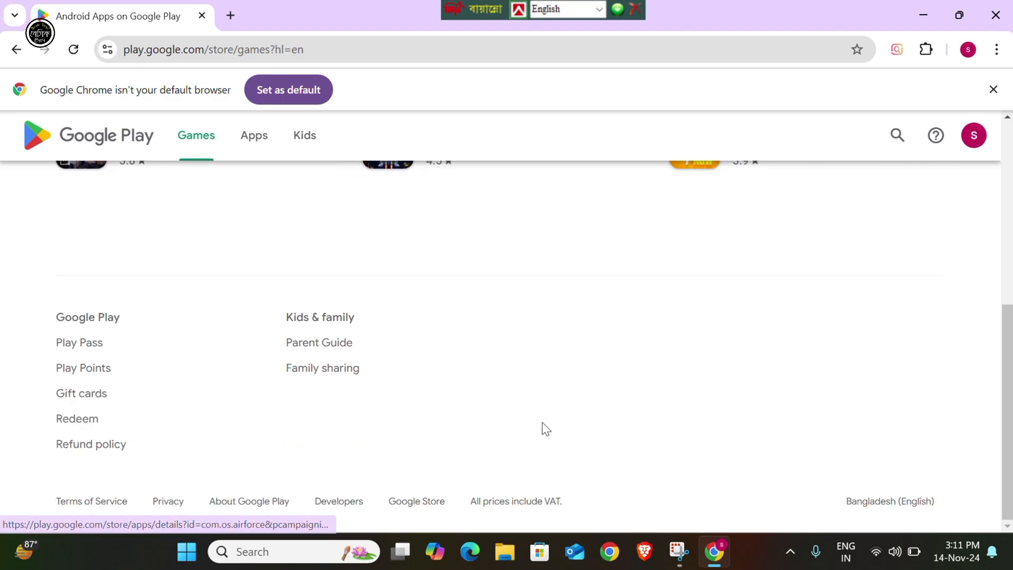
{"action": "scroll", "coordinate": [549, 412], "scroll_direction": "up", "scroll_amount": 6}
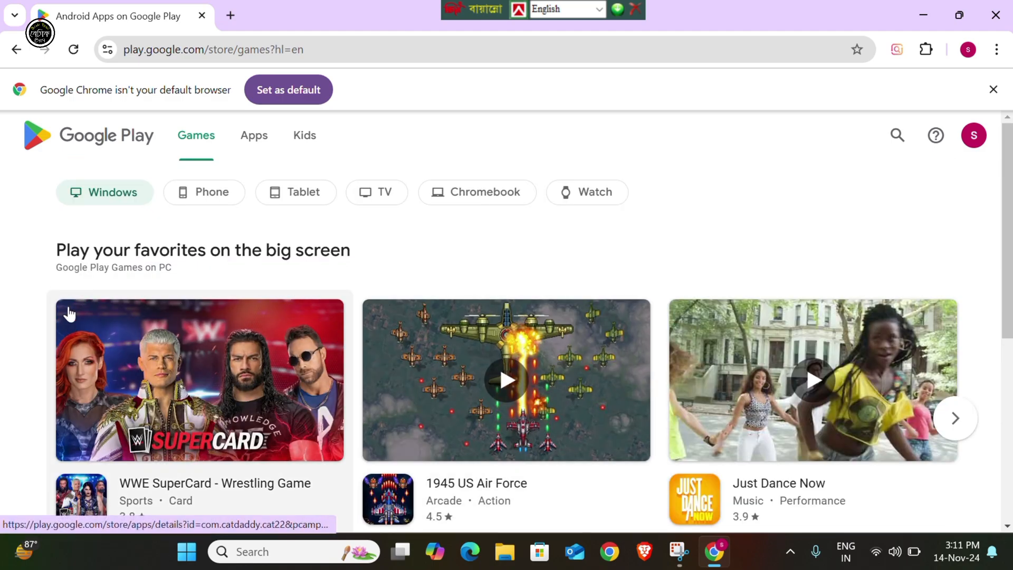
{"action": "left_click", "coordinate": [255, 137]}
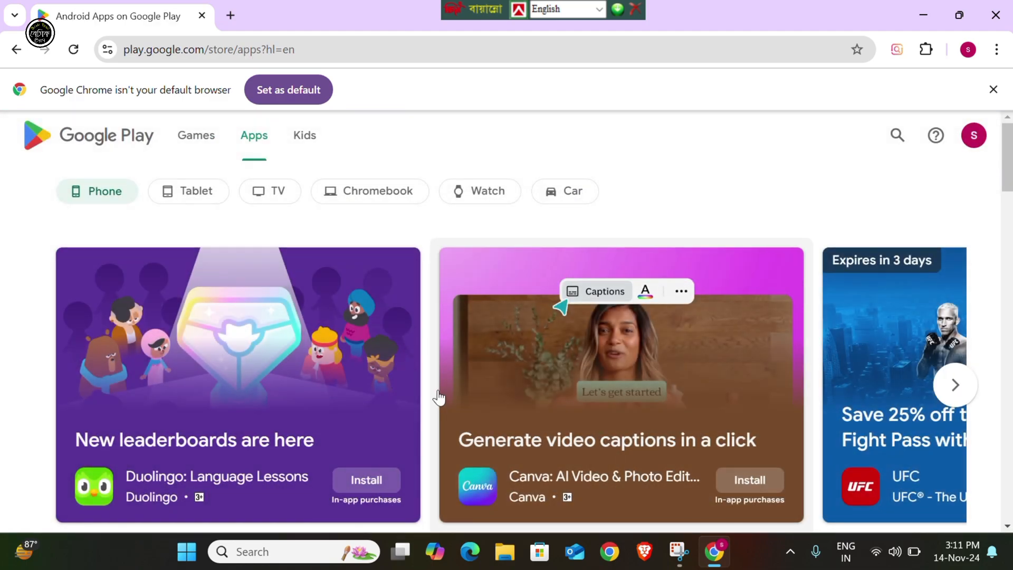
Step: View the WhatsApp Messenger listing from the top charts and return to the Apps page
{"action": "scroll", "coordinate": [438, 393], "scroll_direction": "down", "scroll_amount": 5}
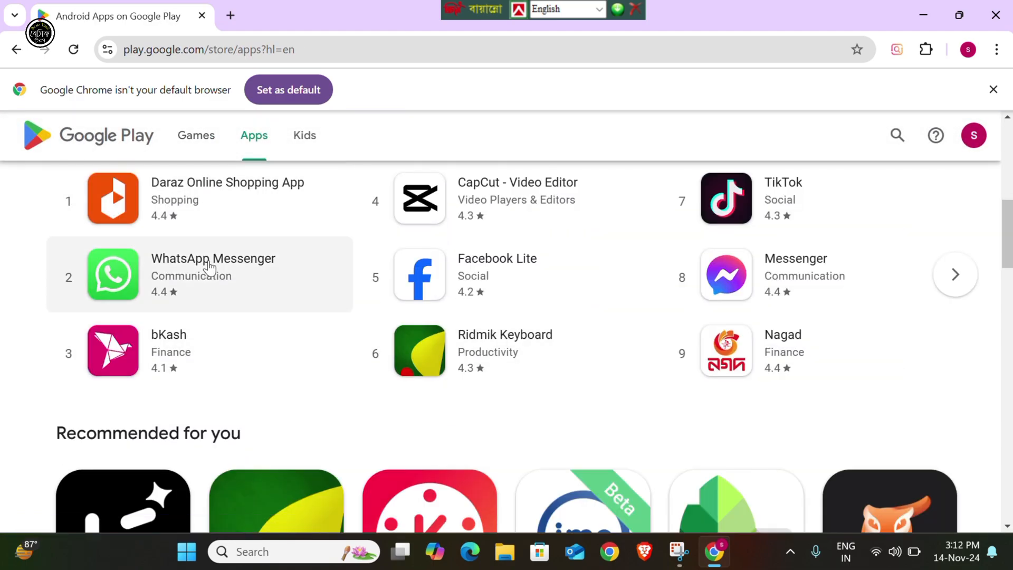
{"action": "left_click", "coordinate": [216, 286]}
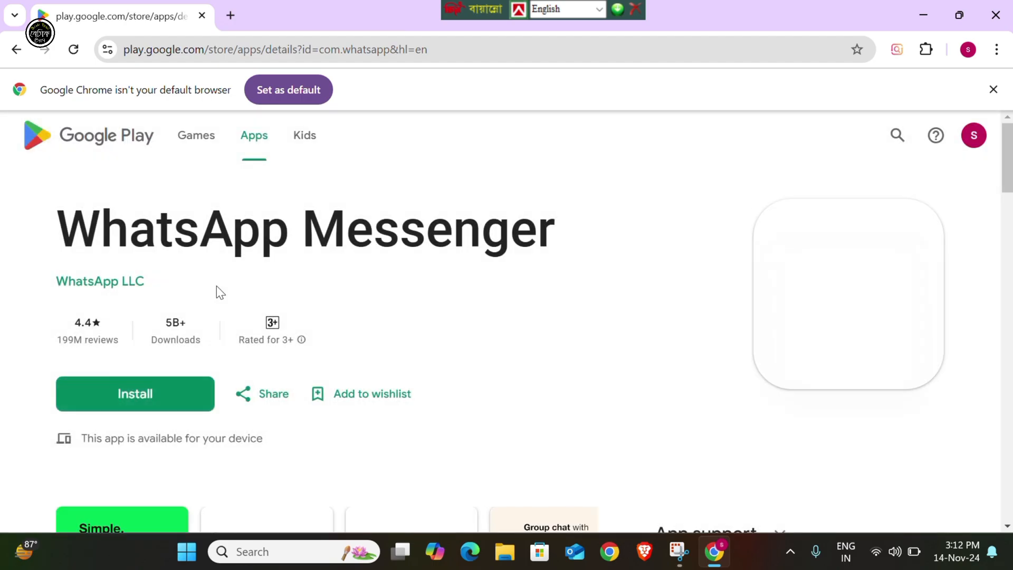
{"action": "left_click", "coordinate": [24, 51]}
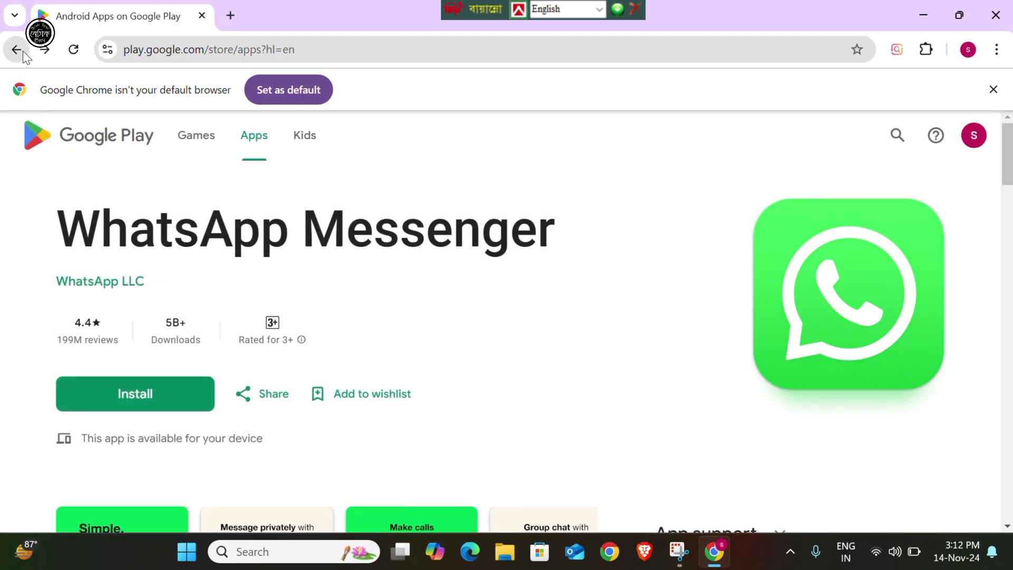
{"action": "scroll", "coordinate": [390, 418], "scroll_direction": "up", "scroll_amount": 5}
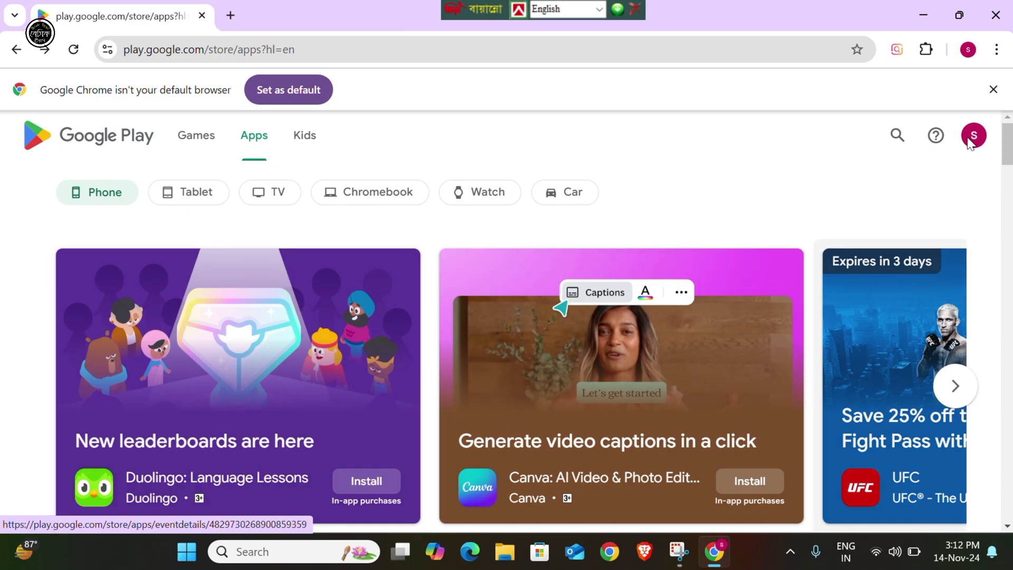
Step: Create a desktop shortcut to the Google Play Apps page from Chrome, keeping the suggested name
{"action": "left_click", "coordinate": [997, 51]}
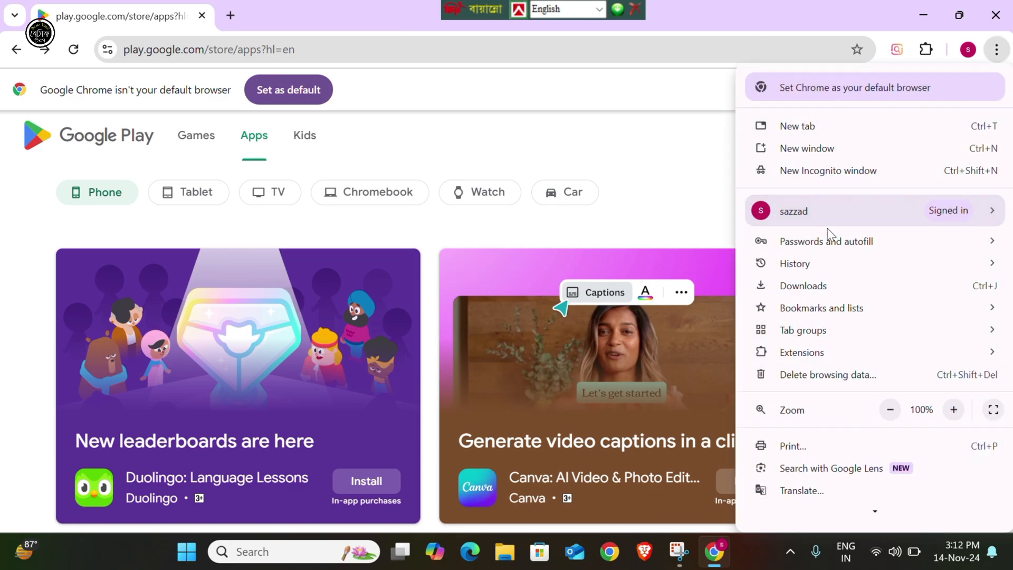
{"action": "scroll", "coordinate": [819, 328], "scroll_direction": "down", "scroll_amount": 5}
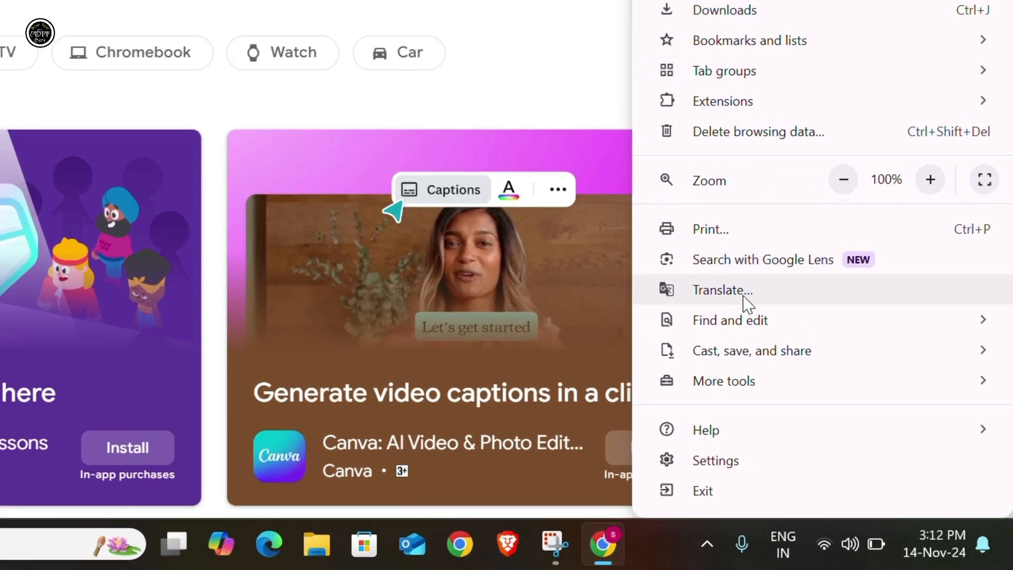
{"action": "mouse_move", "coordinate": [750, 364]}
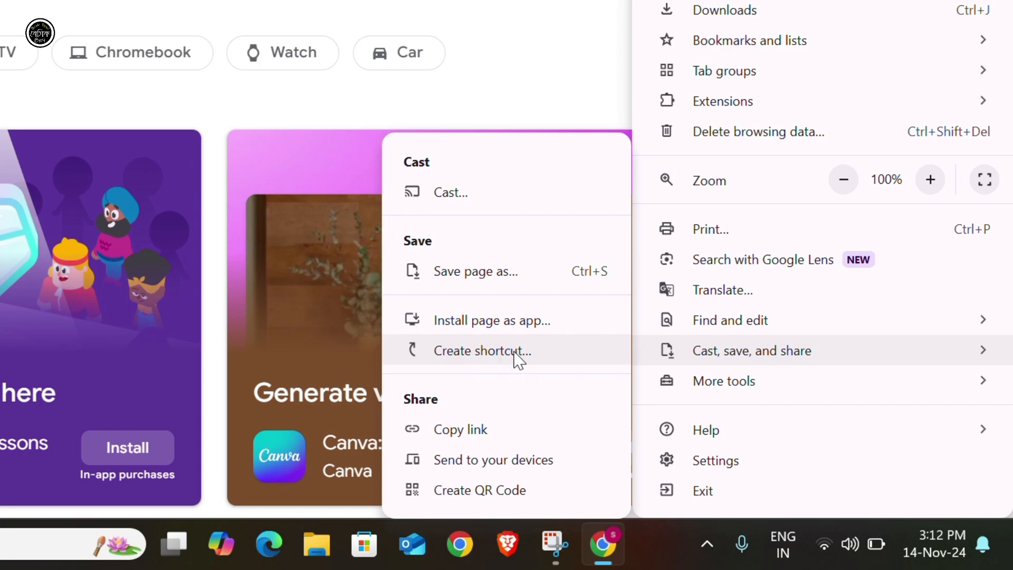
{"action": "left_click", "coordinate": [458, 353]}
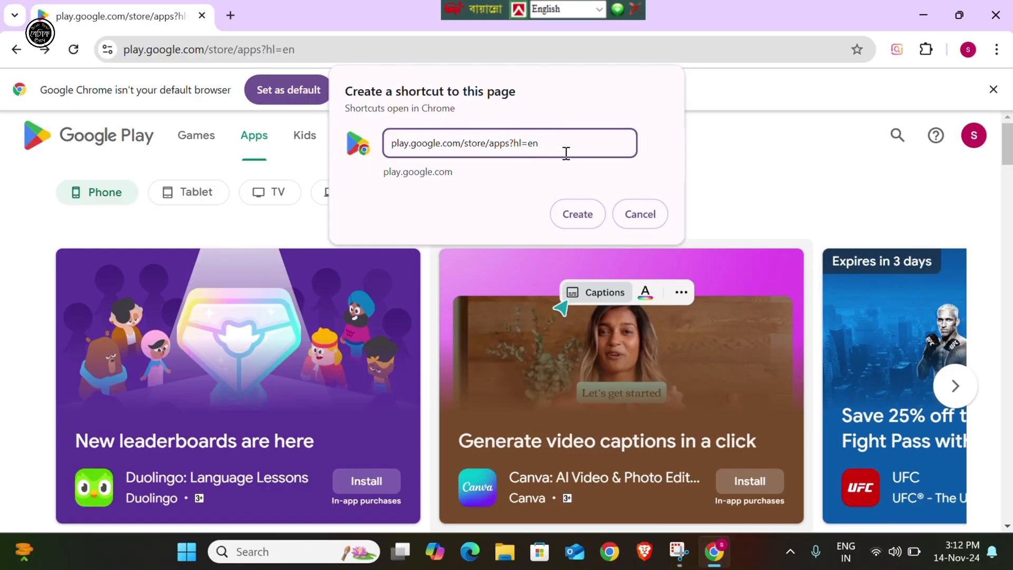
{"action": "left_click", "coordinate": [574, 214]}
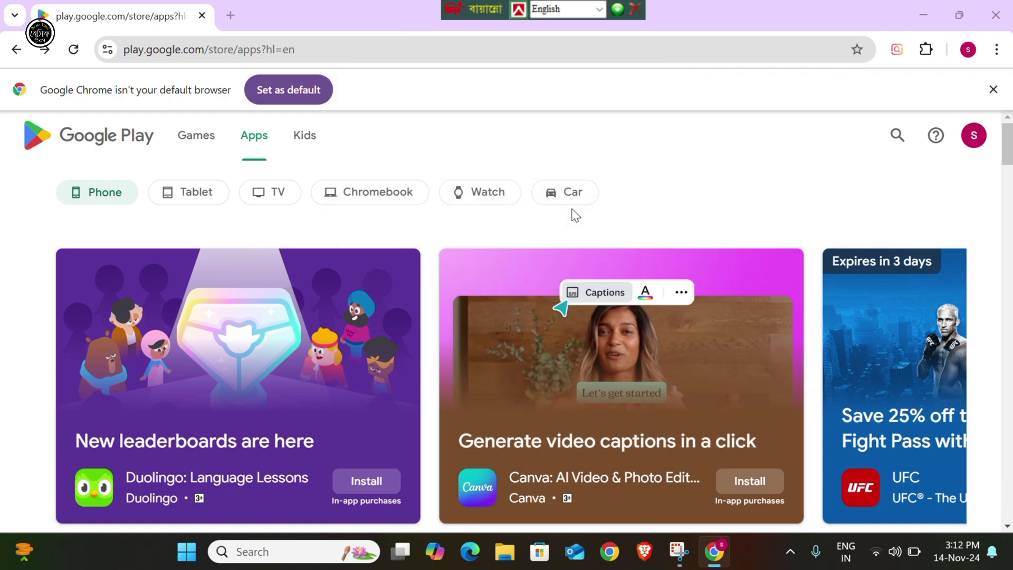
Step: Close the File Explorer and Chrome windows and move the new Google Play shortcut to the open middle area of the desktop
{"action": "key", "text": "super+e"}
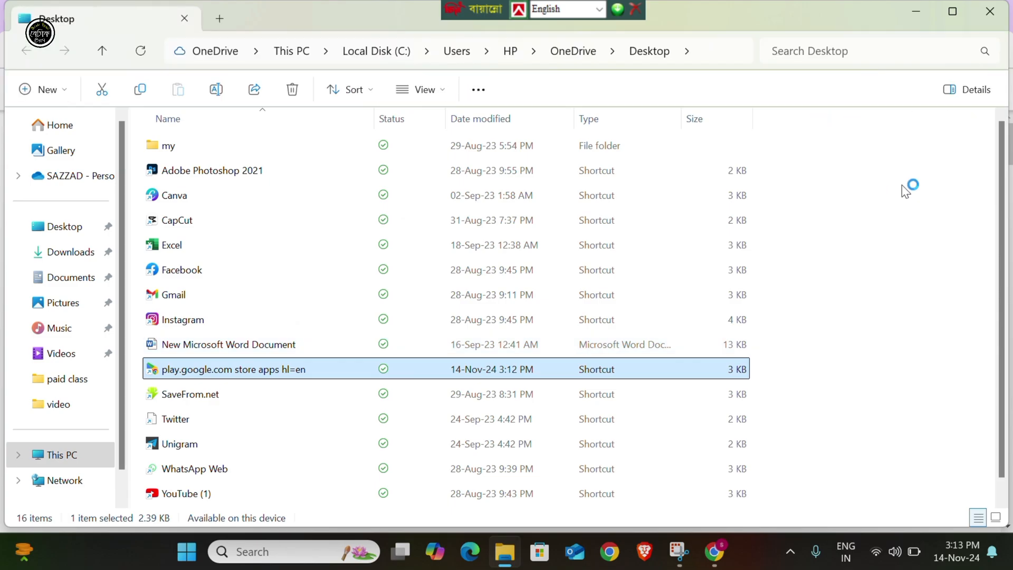
{"action": "left_click", "coordinate": [991, 16]}
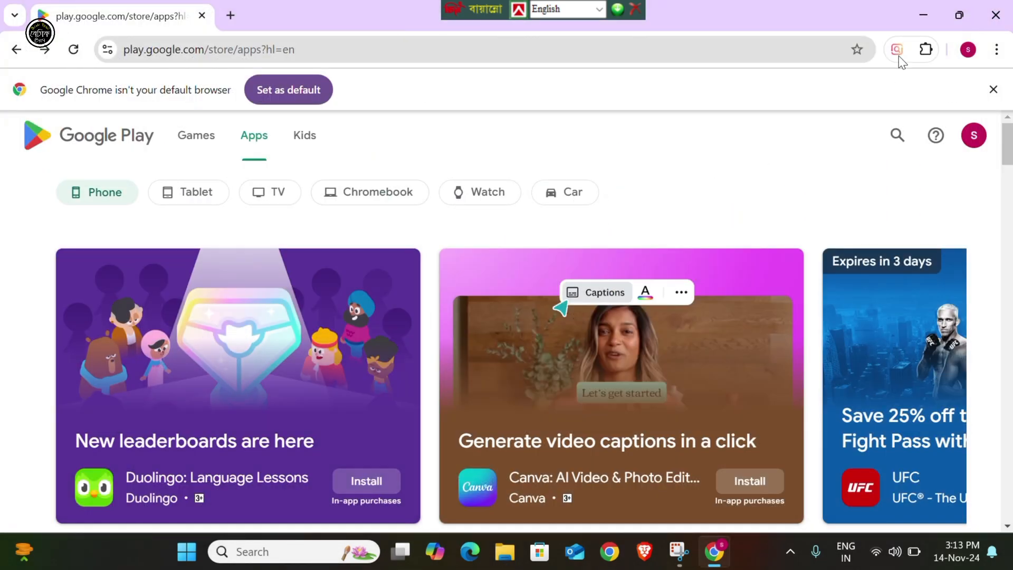
{"action": "left_click", "coordinate": [984, 18]}
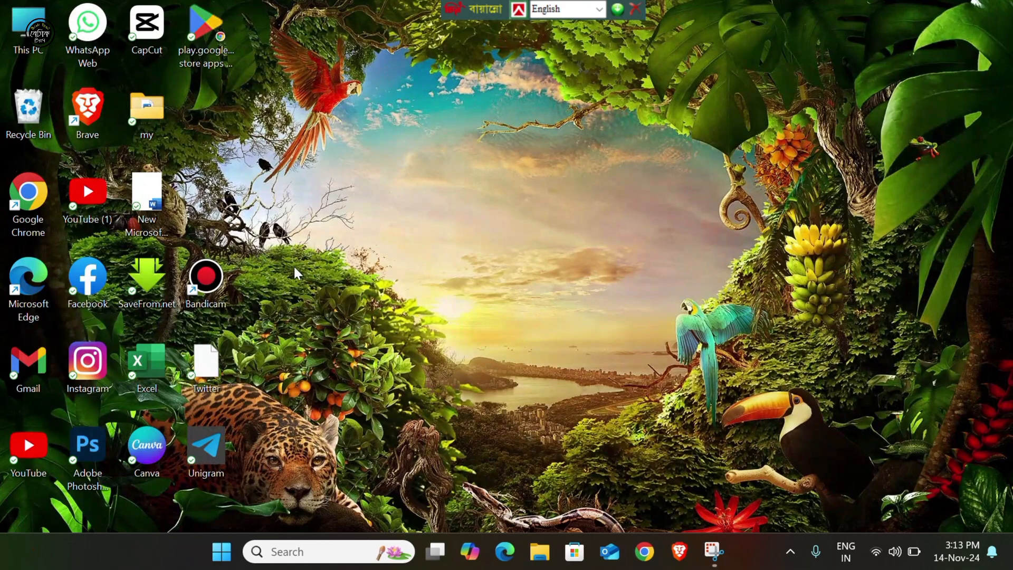
{"action": "left_click_drag", "start_coordinate": [201, 34], "coordinate": [207, 150]}
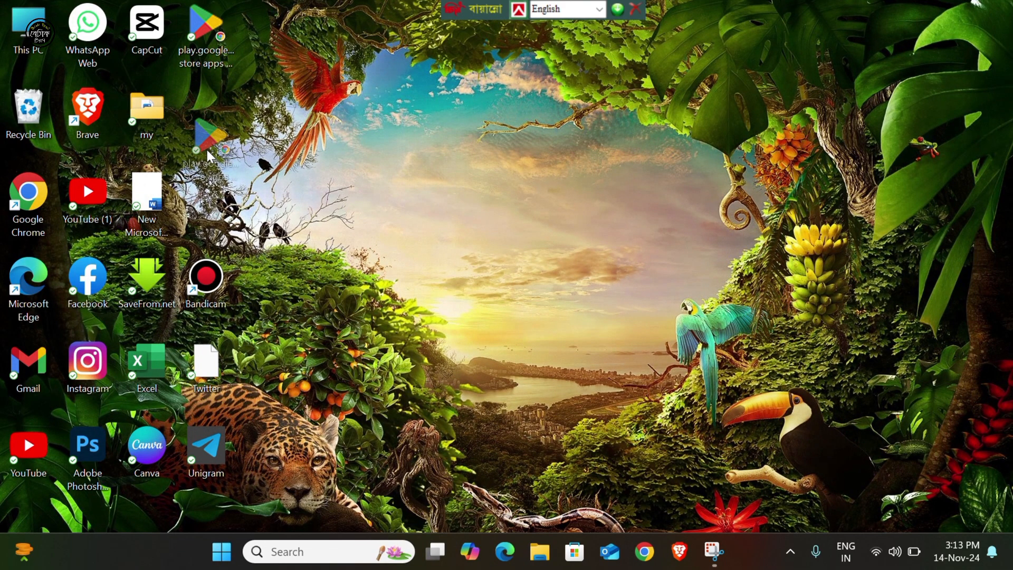
{"action": "left_click_drag", "start_coordinate": [204, 103], "coordinate": [517, 239]}
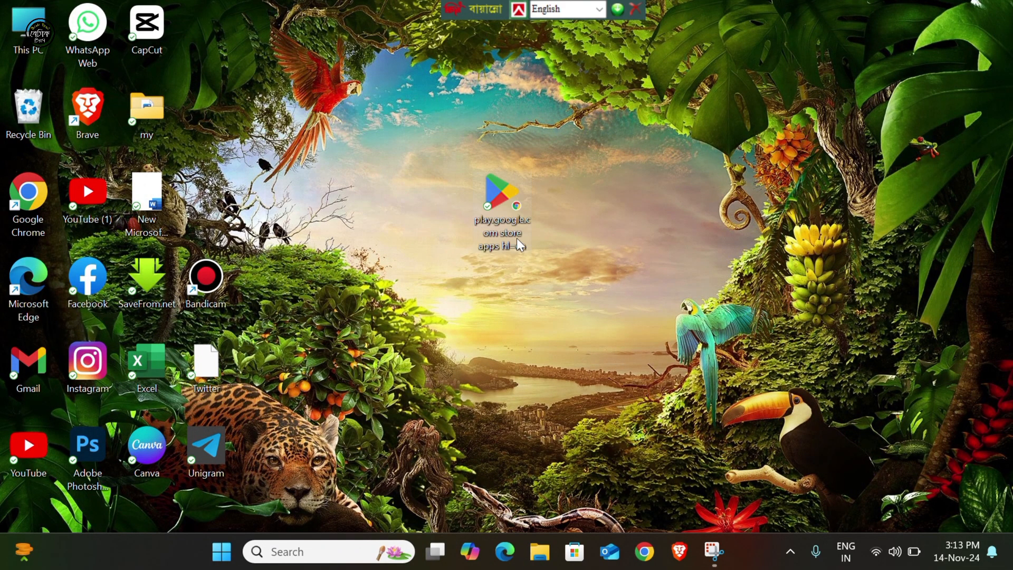
Step: Open Google Play from the new desktop shortcut and look through the top charts and app categories on the Apps page
{"action": "double_click", "coordinate": [502, 204]}
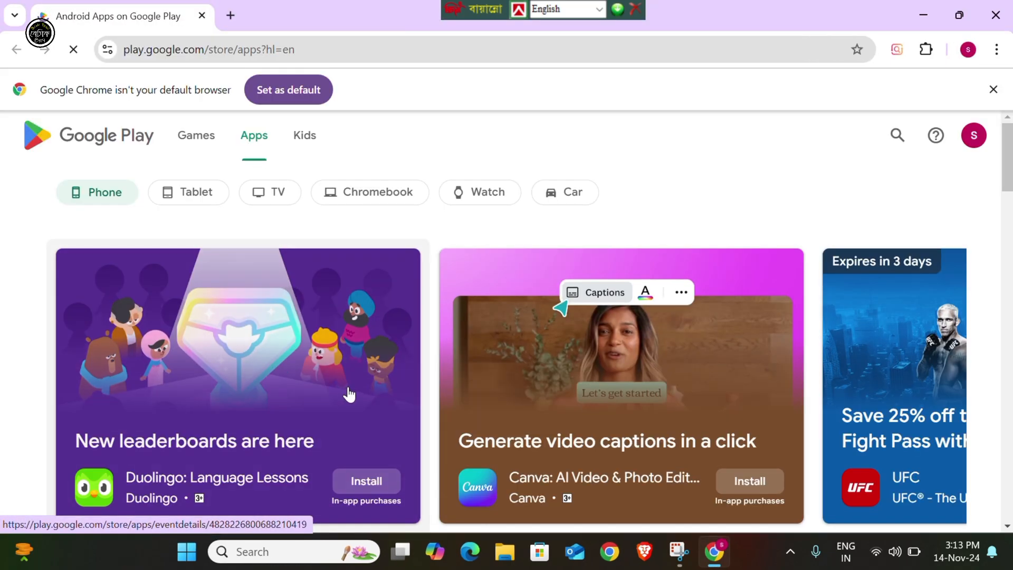
{"action": "scroll", "coordinate": [348, 393], "scroll_direction": "down", "scroll_amount": 6}
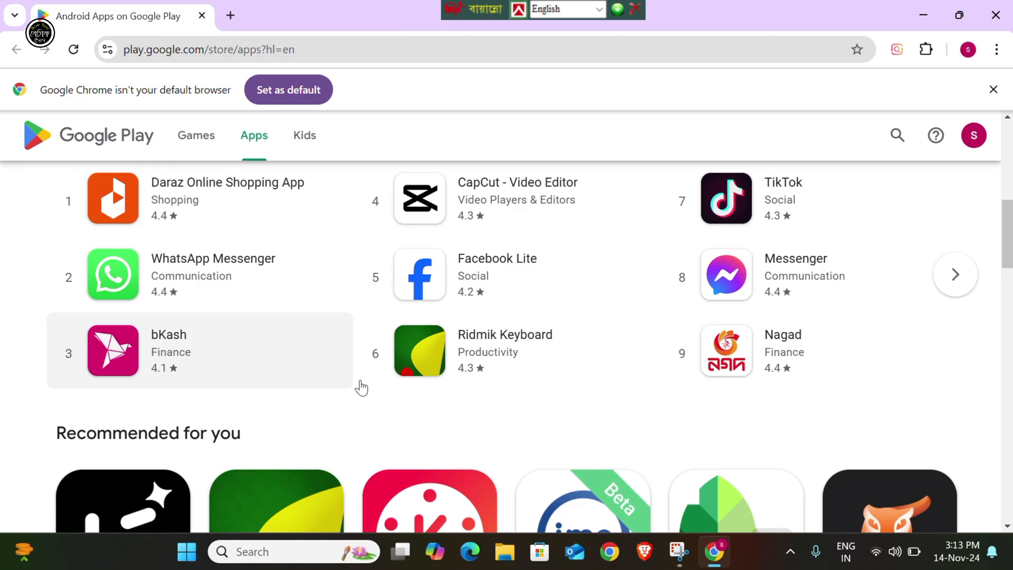
{"action": "scroll", "coordinate": [361, 388], "scroll_direction": "up", "scroll_amount": 3}
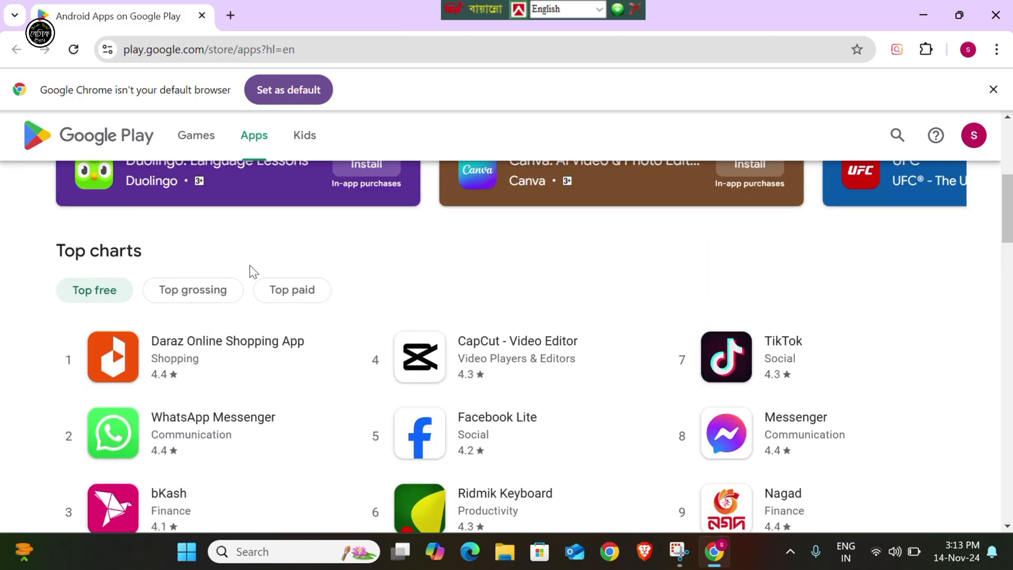
{"action": "scroll", "coordinate": [253, 285], "scroll_direction": "down", "scroll_amount": 12}
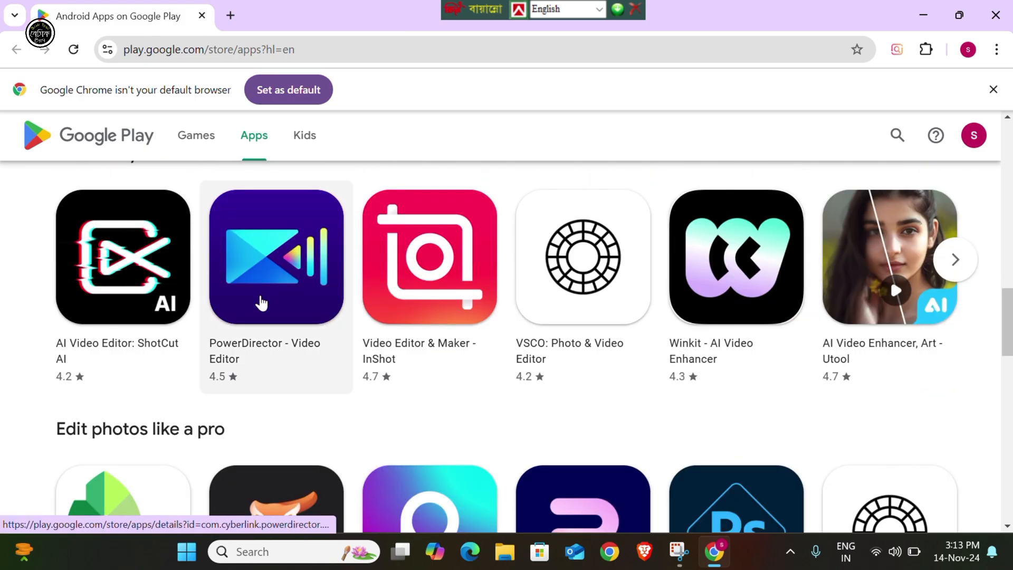
{"action": "scroll", "coordinate": [604, 346], "scroll_direction": "down", "scroll_amount": 7}
{"action": "scroll", "coordinate": [605, 347], "scroll_direction": "up", "scroll_amount": 5}
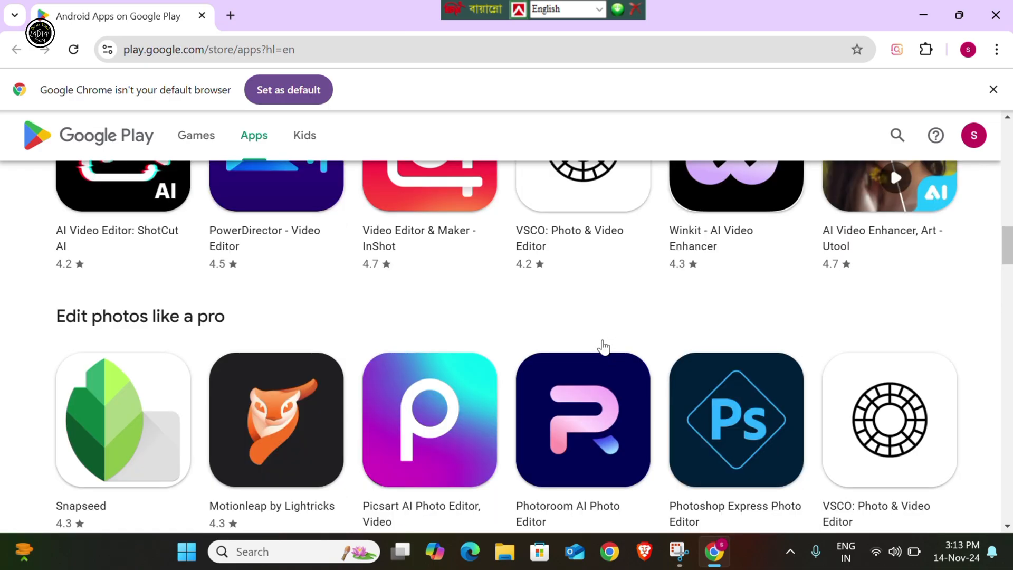
{"action": "scroll", "coordinate": [604, 347], "scroll_direction": "up", "scroll_amount": 15}
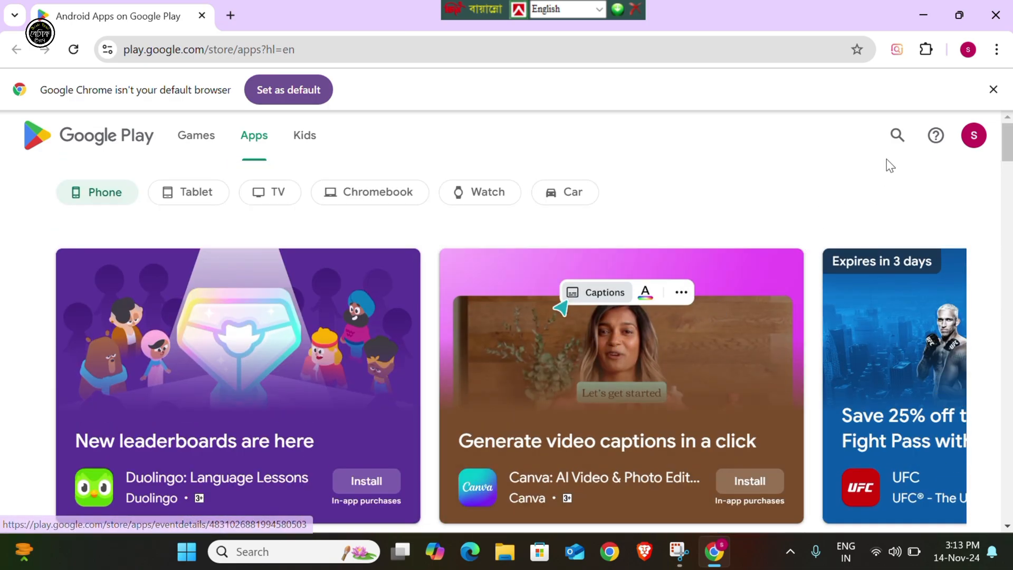
Step: Search Google Play for "tiktok" and view the TikTok result, then return to the Apps page and close Chrome
{"action": "left_click", "coordinate": [897, 133]}
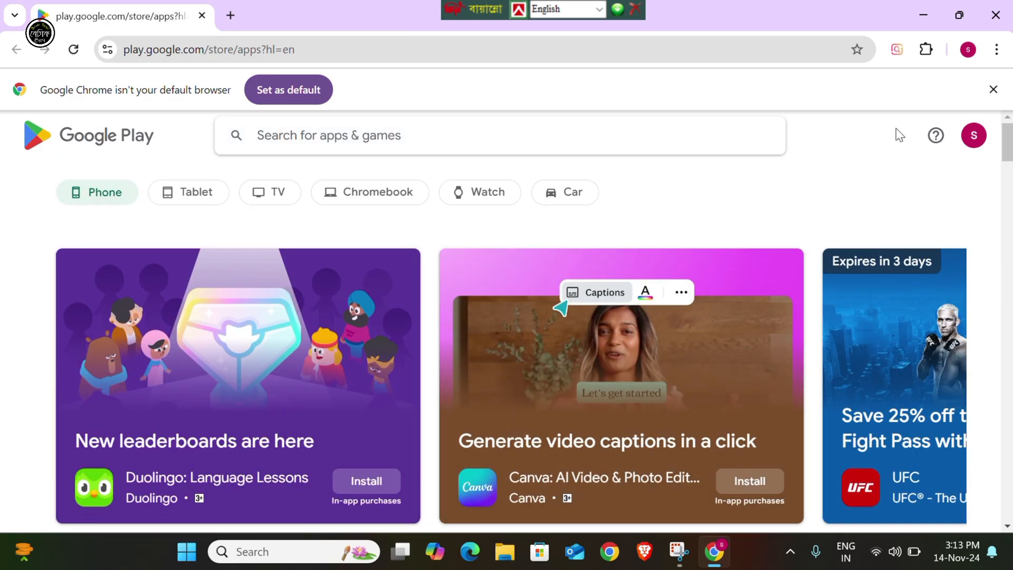
{"action": "type", "text": "tik"}
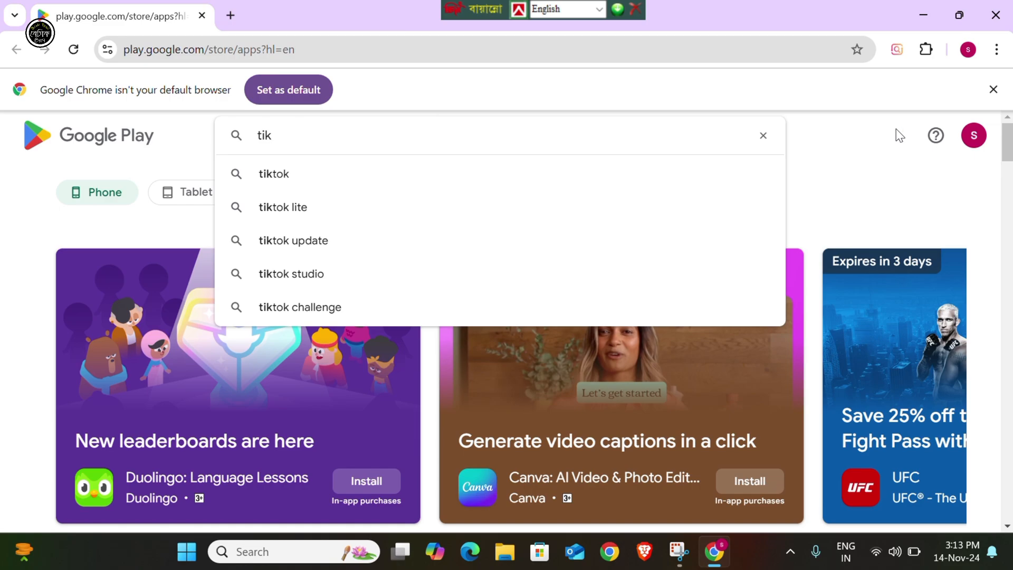
{"action": "left_click", "coordinate": [517, 174]}
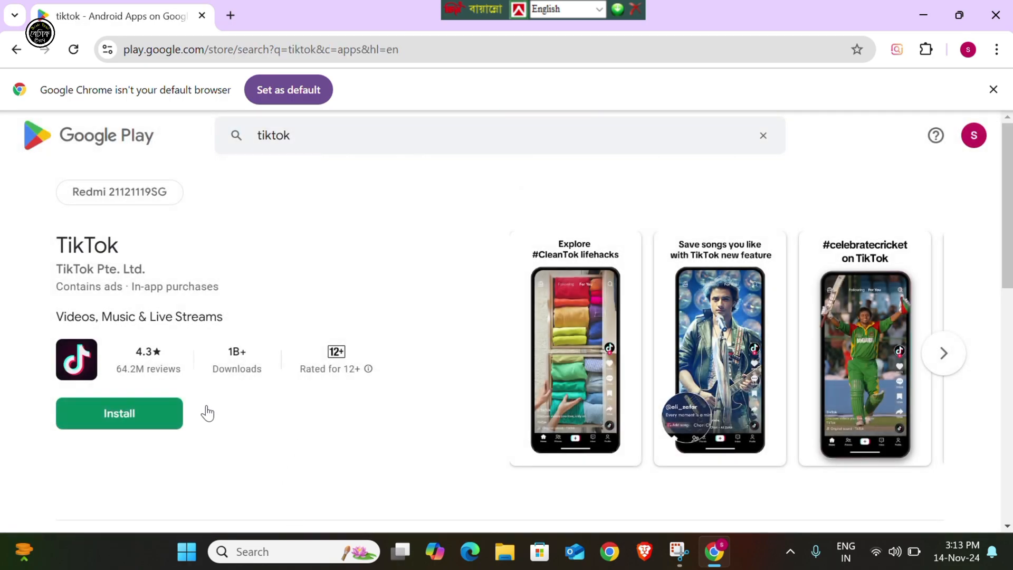
{"action": "left_click", "coordinate": [16, 49]}
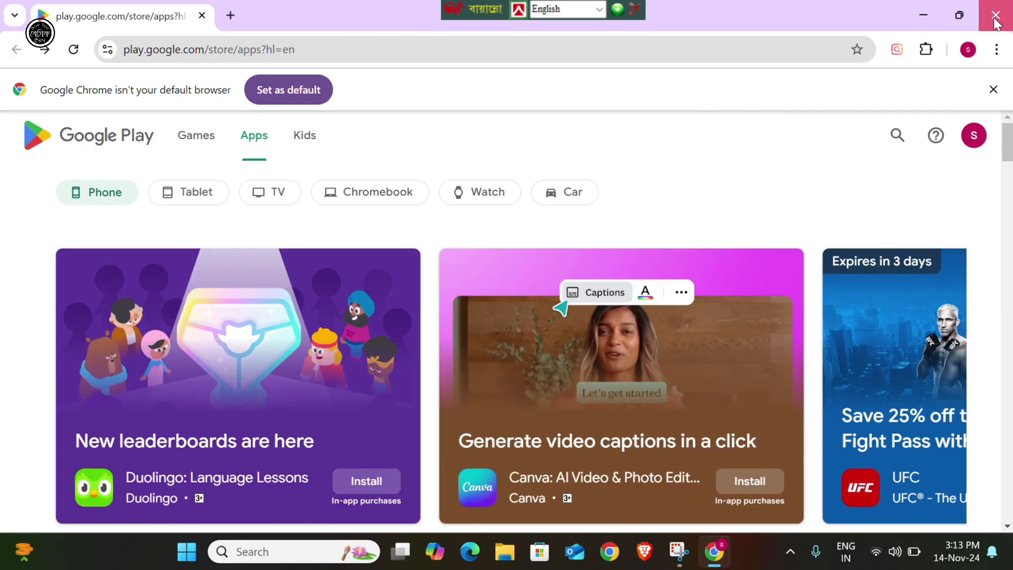
{"action": "left_click", "coordinate": [995, 15]}
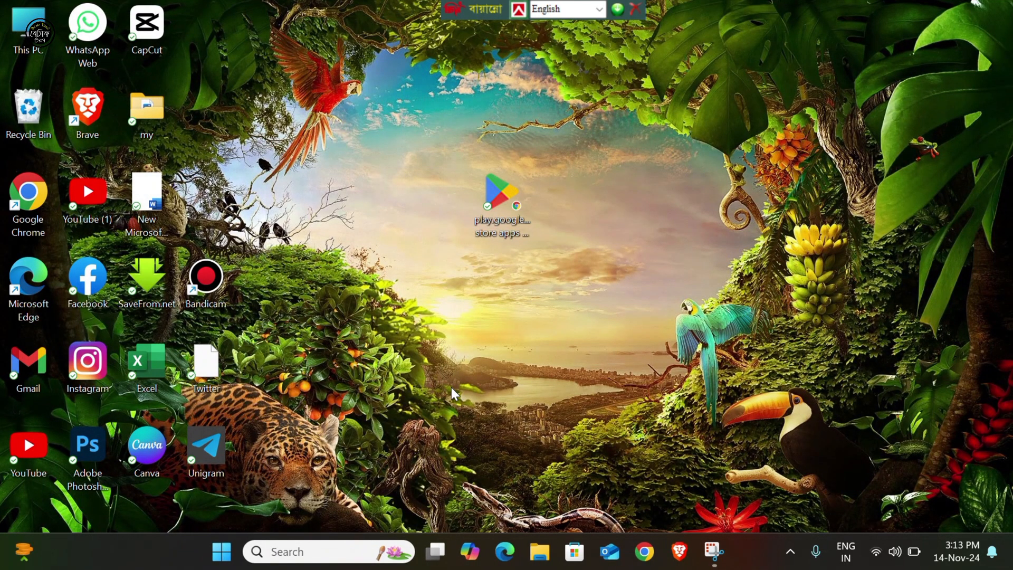